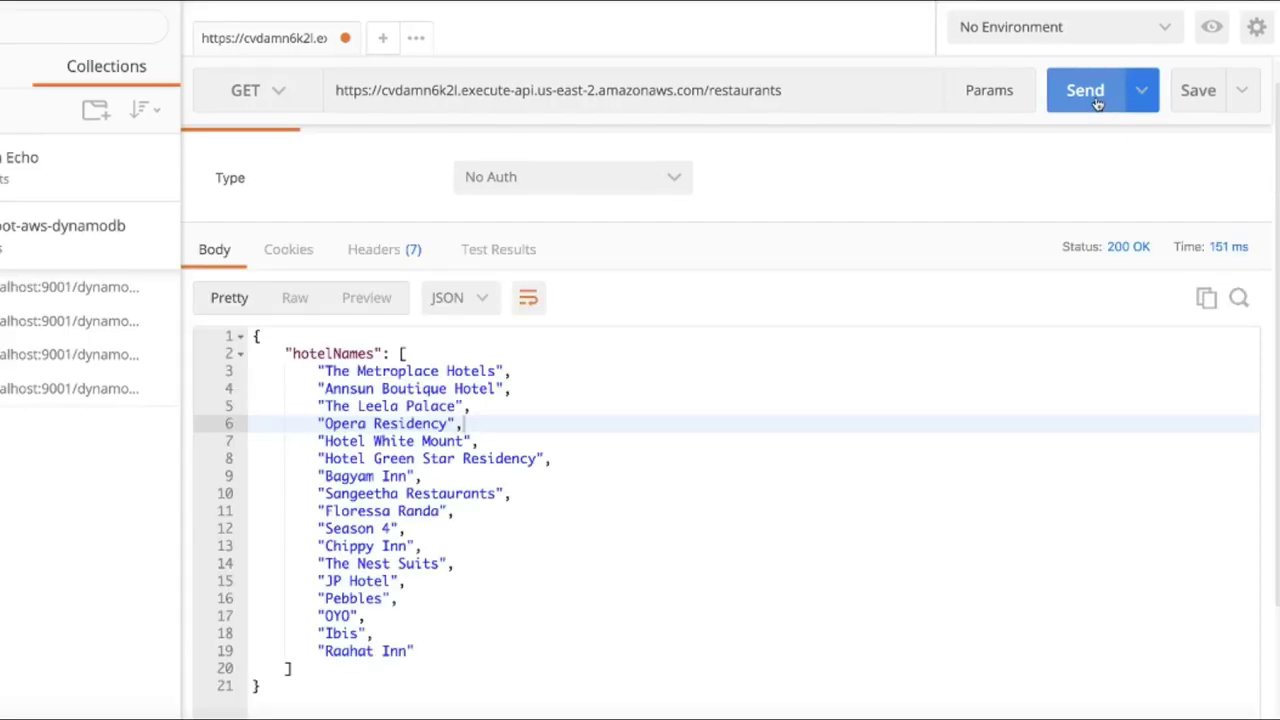
Send the GET request to the API's restaurants endpoint several times
click(1097, 104)
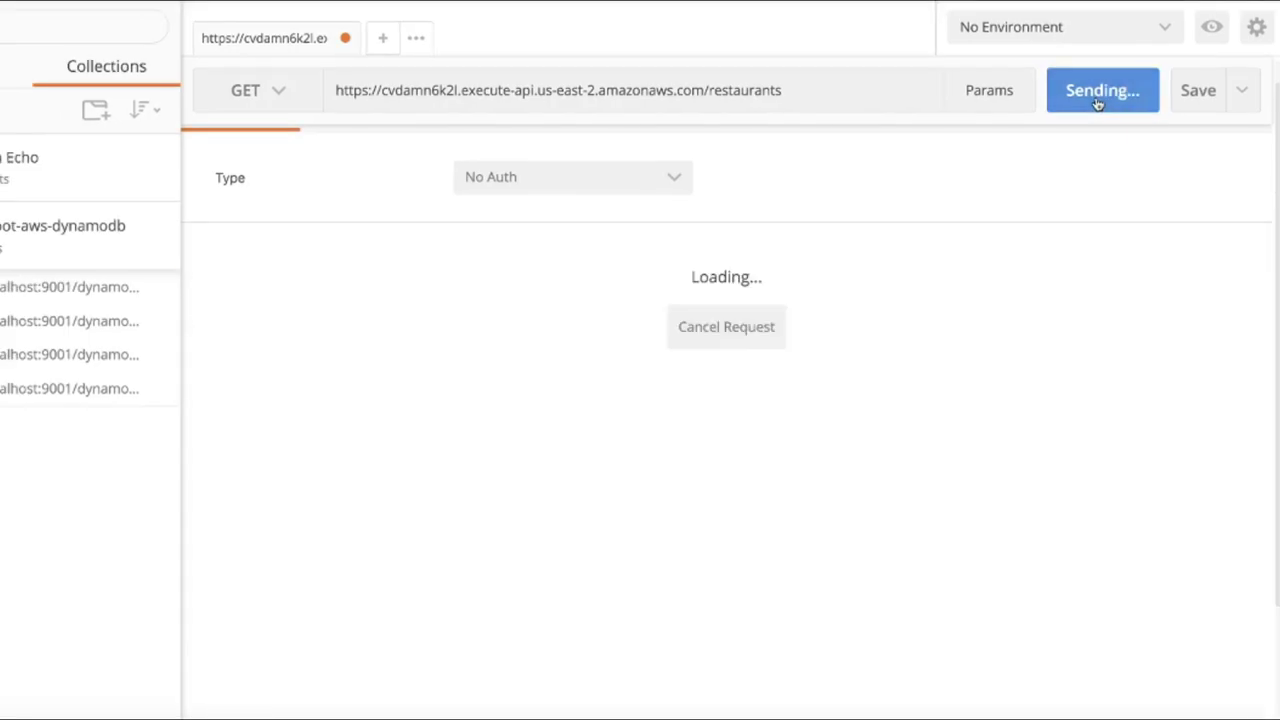
click(1097, 104)
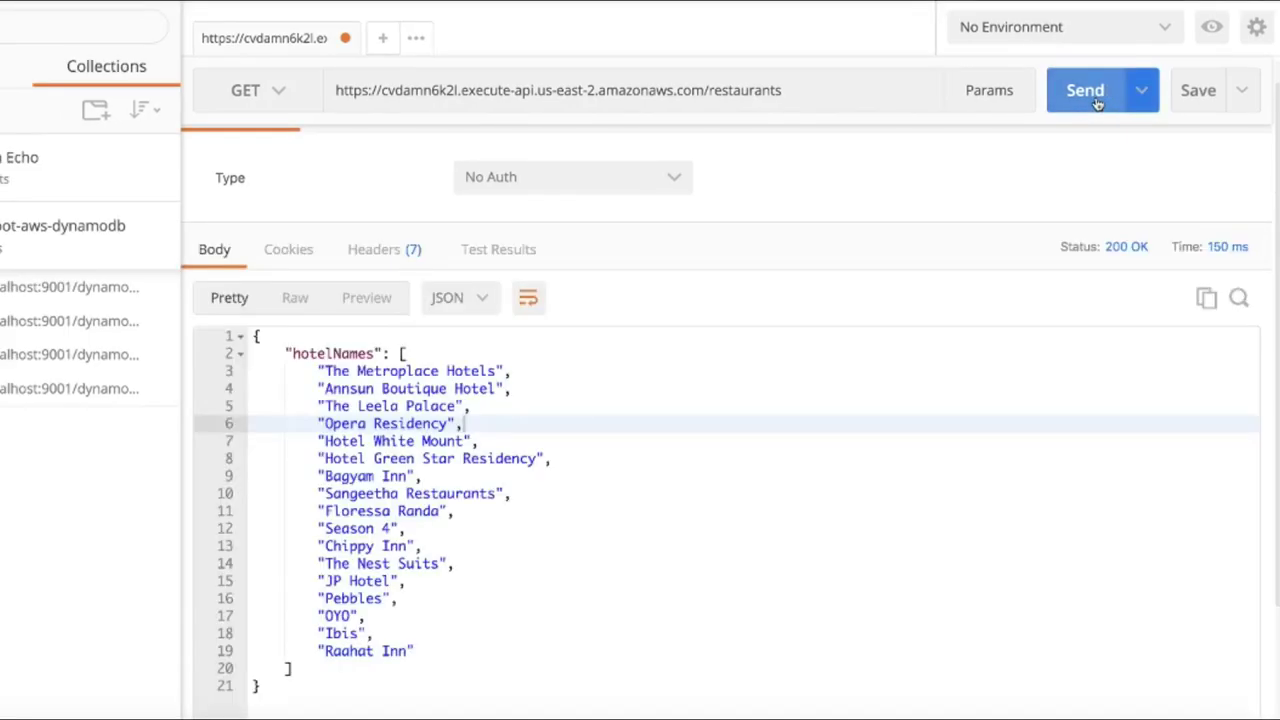
click(1097, 104)
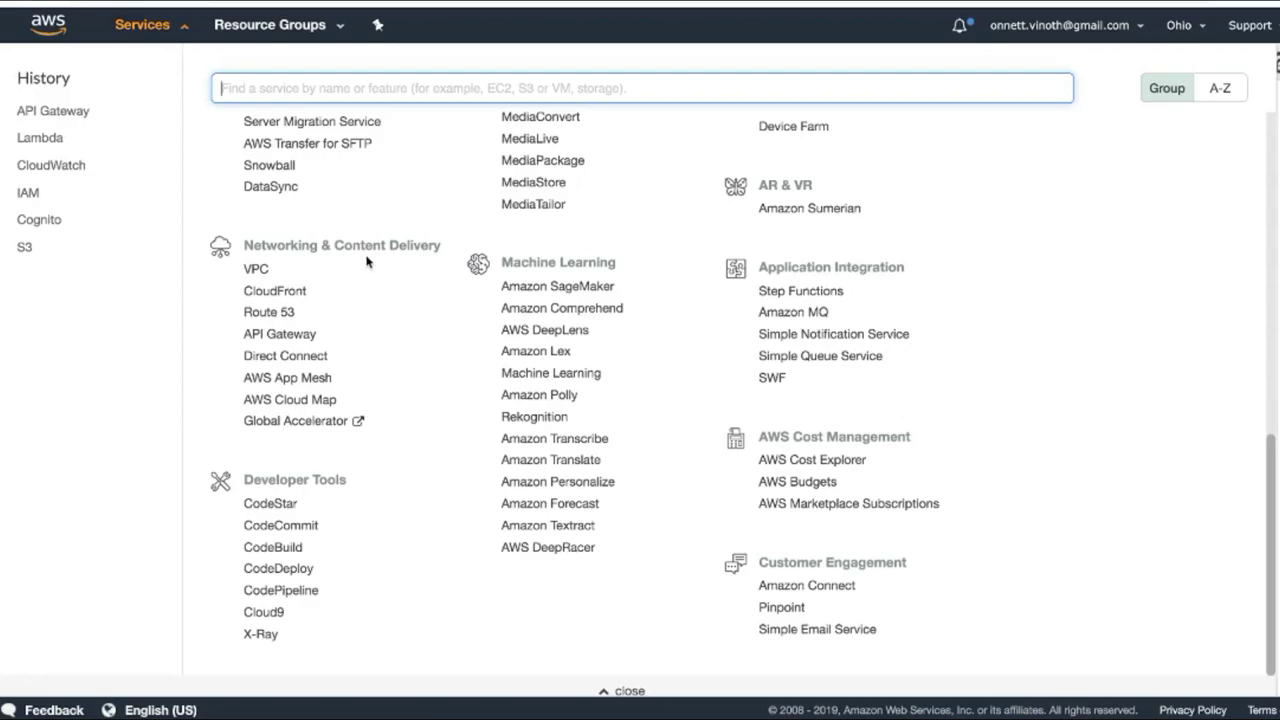
Switch to Amazon API Gateway and open the GET method of my first api
click(300, 343)
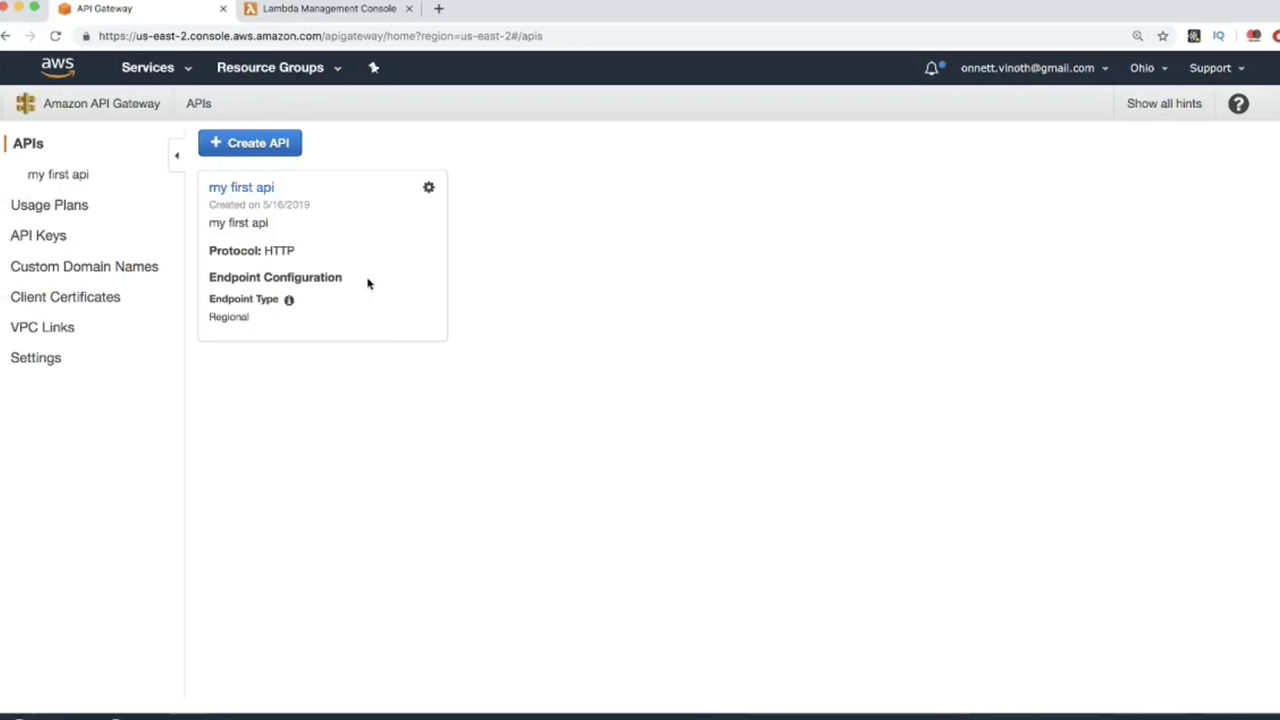
click(244, 187)
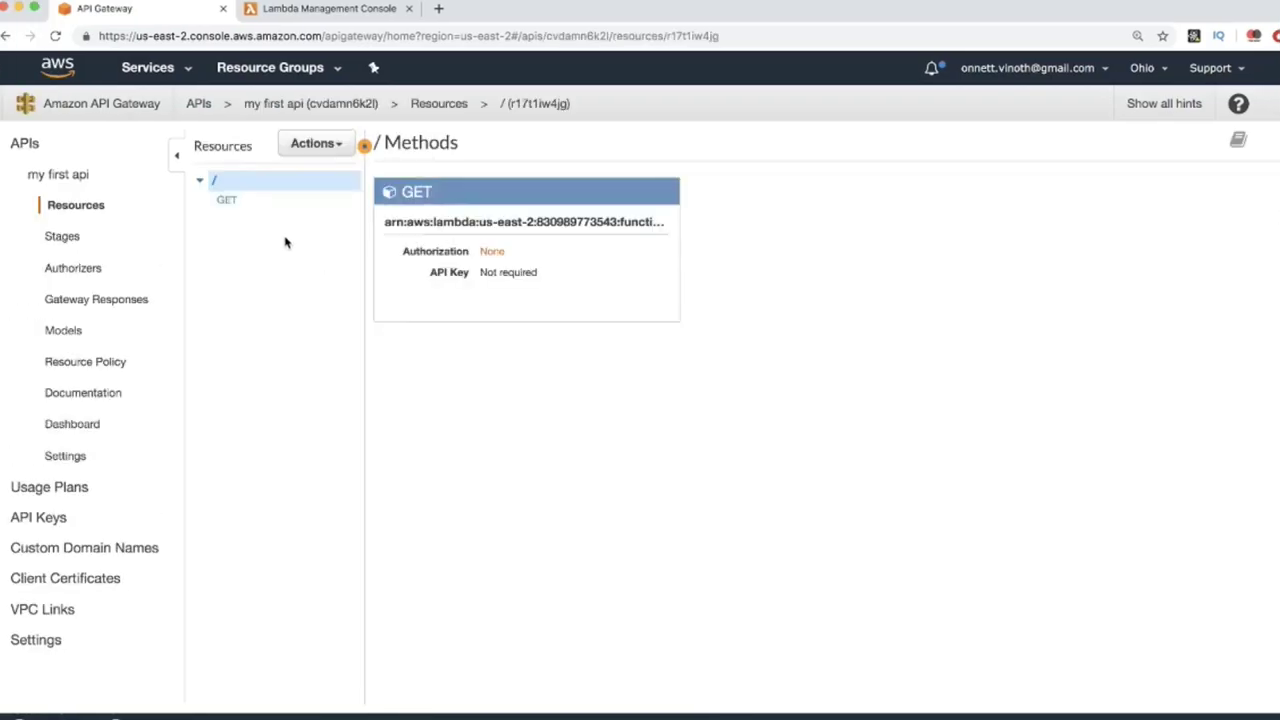
click(235, 202)
click(236, 203)
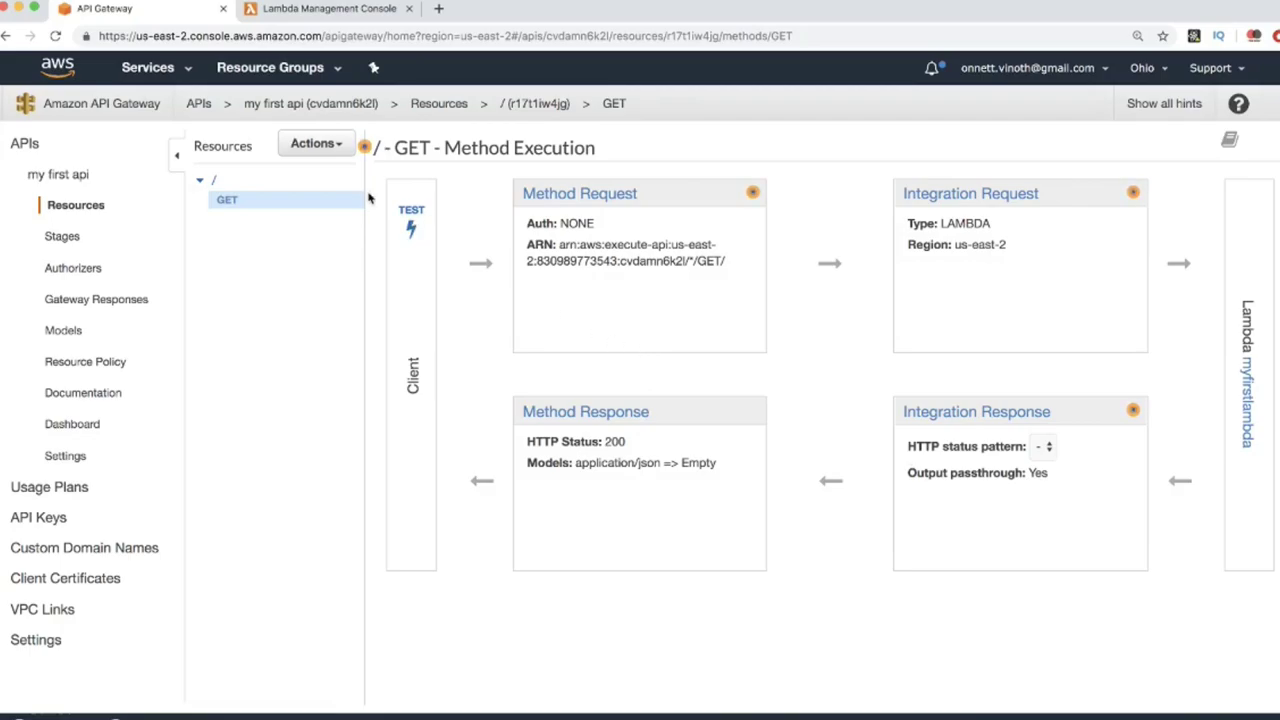
click(315, 143)
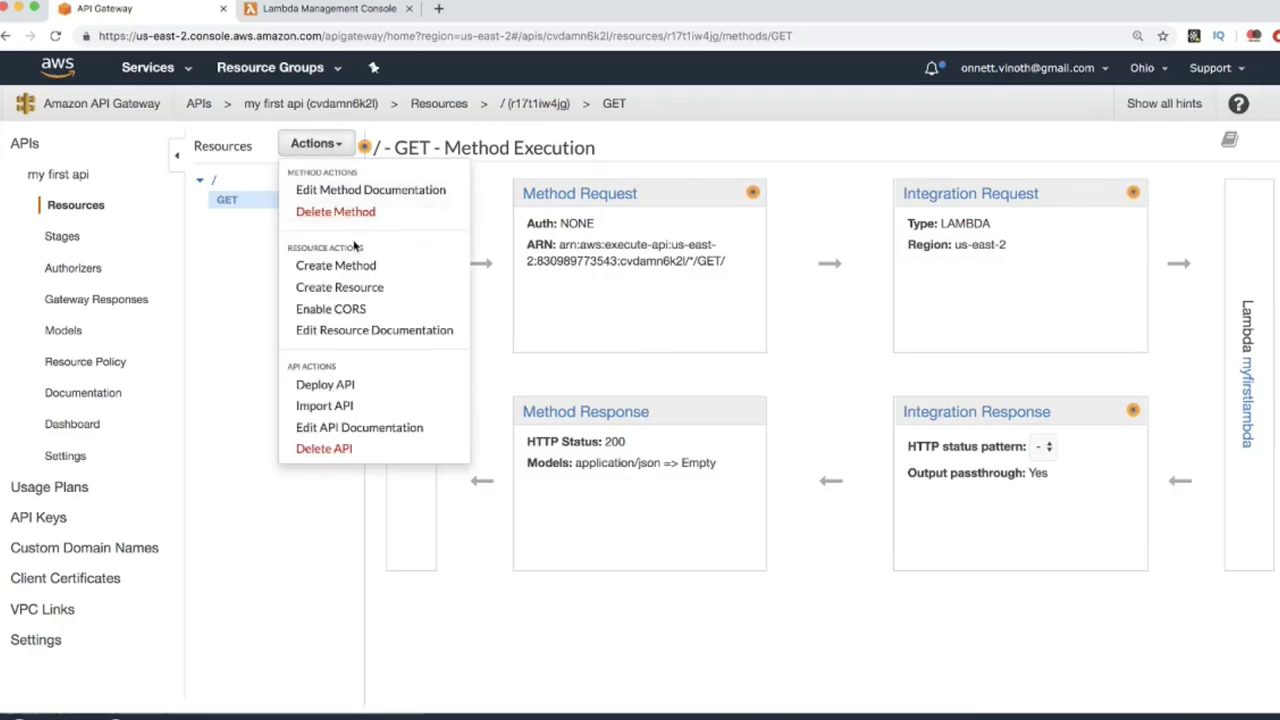
click(315, 143)
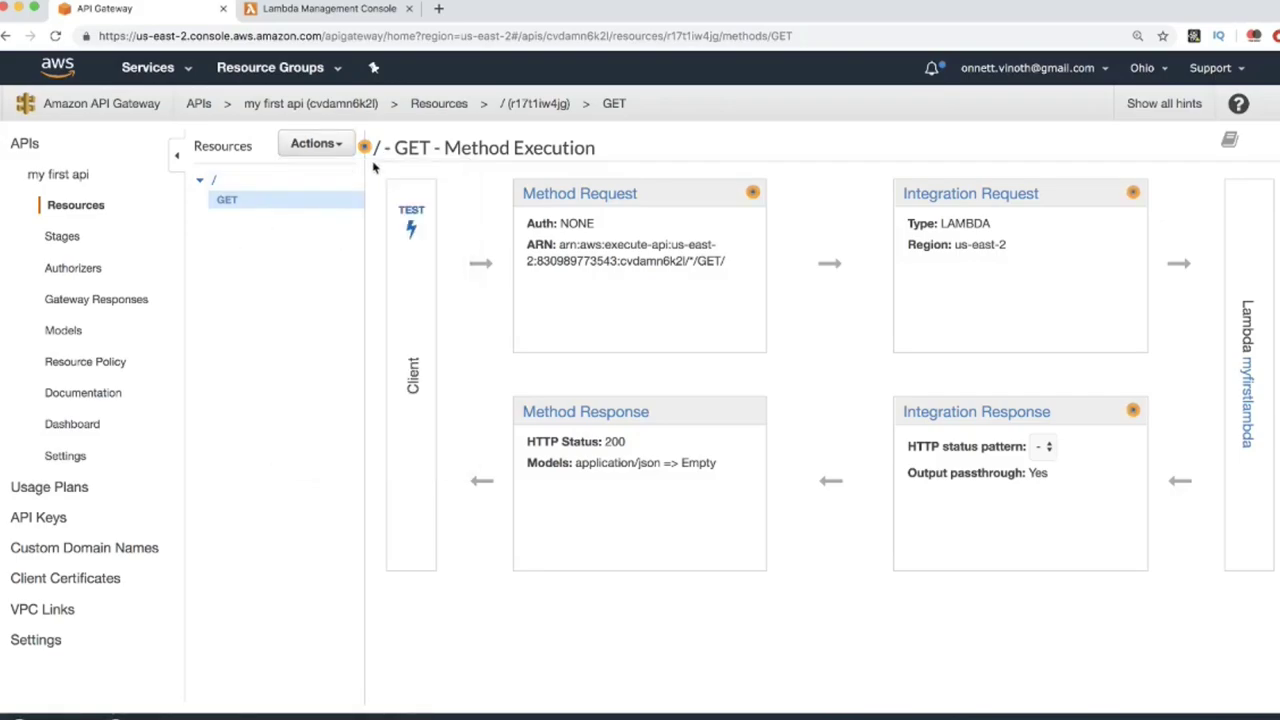
click(343, 146)
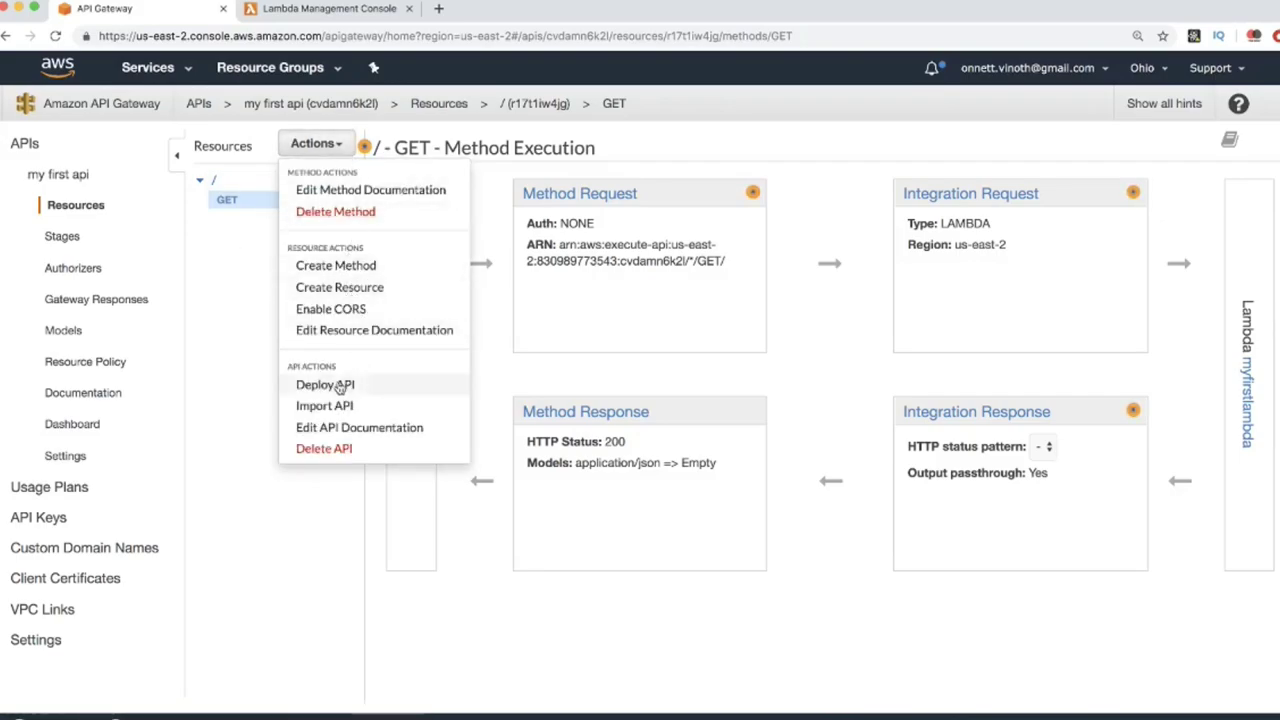
click(360, 265)
click(274, 219)
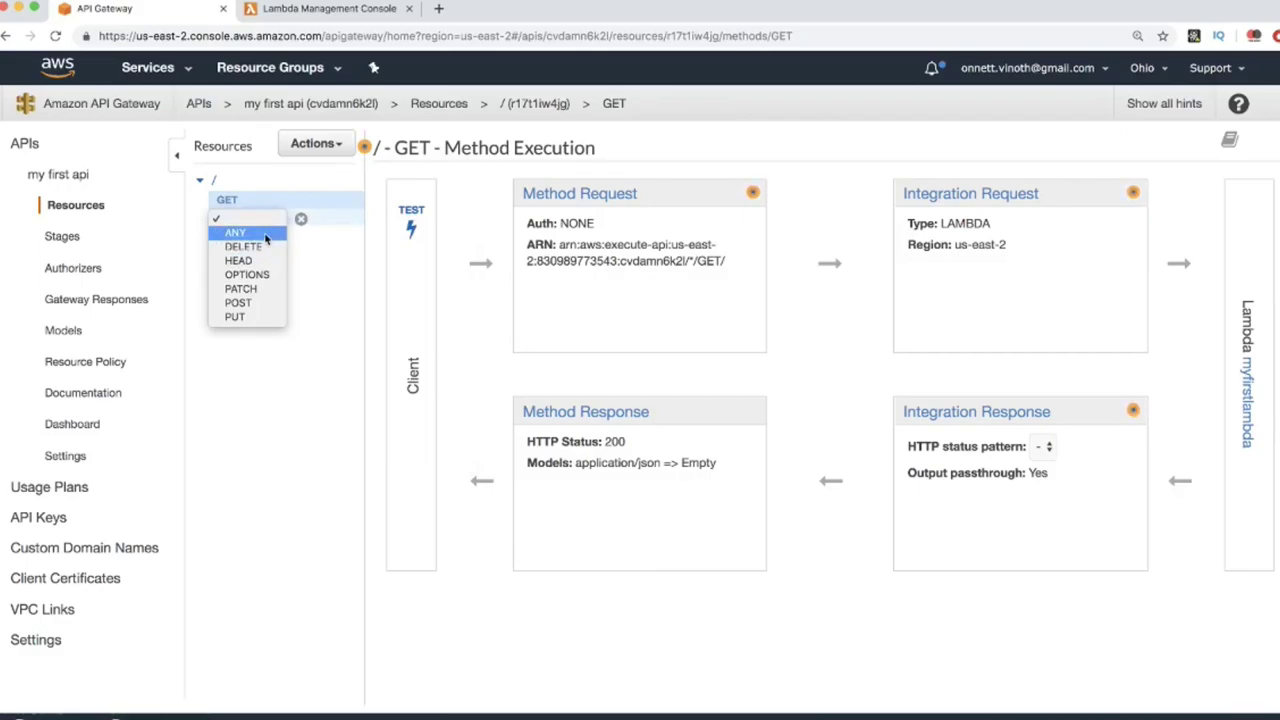
click(323, 277)
click(301, 218)
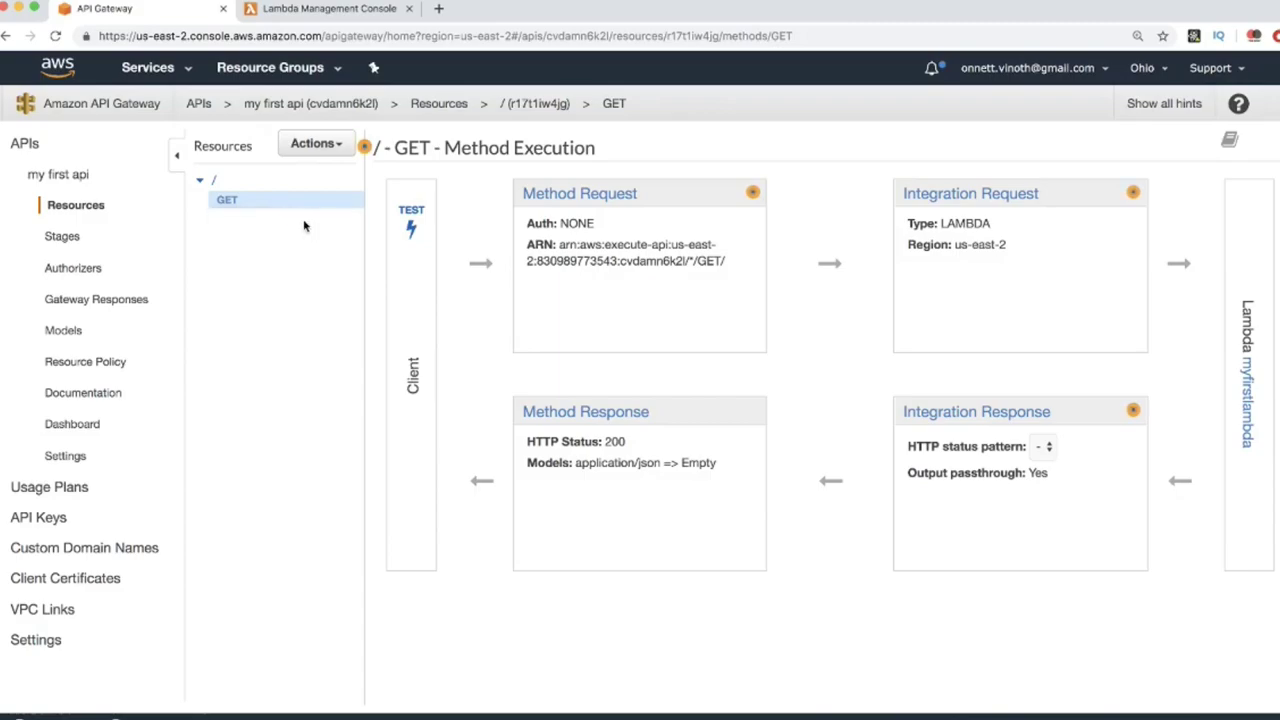
click(225, 200)
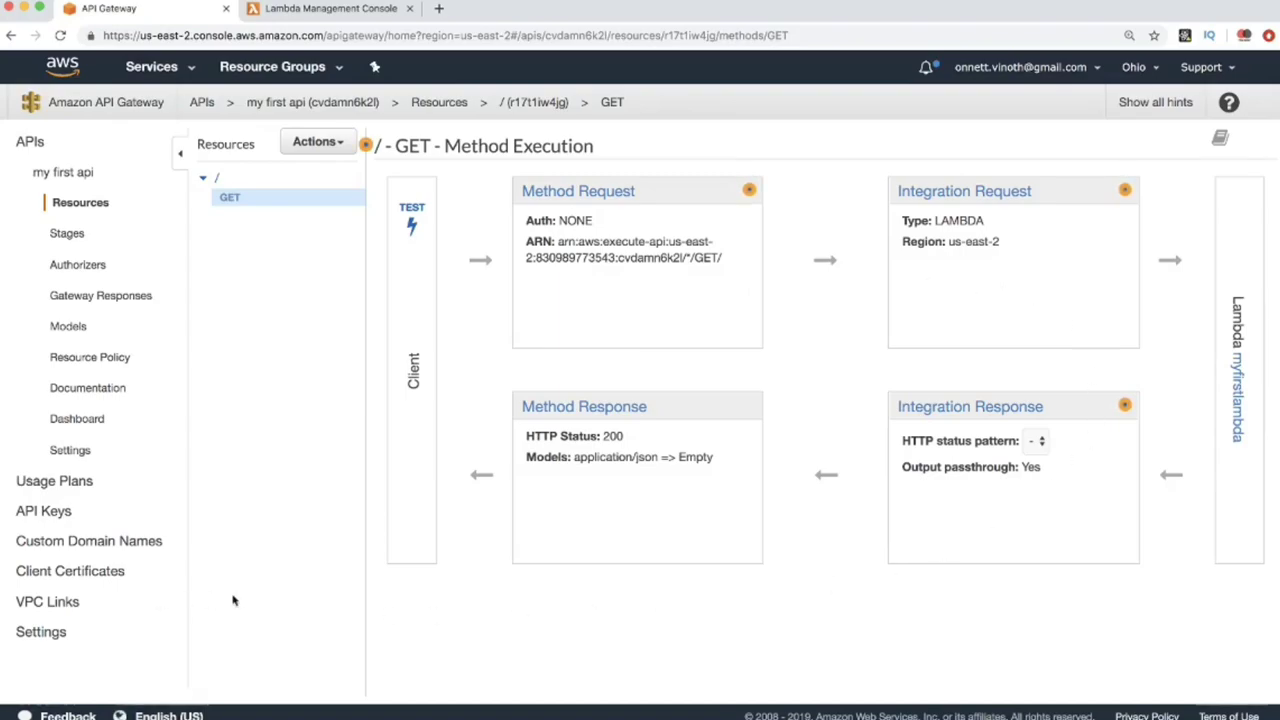
View the API's stages and authorizers, and examine the new authorizer form with the Cognito type selected
click(71, 233)
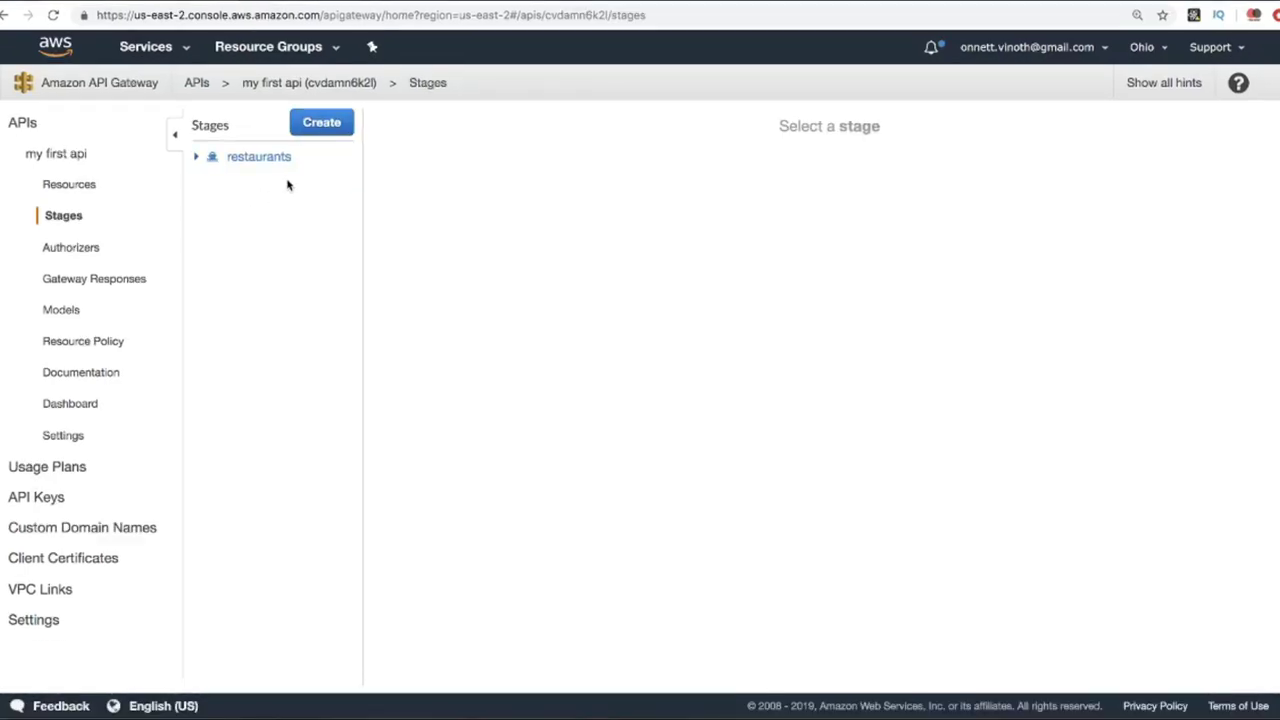
click(88, 249)
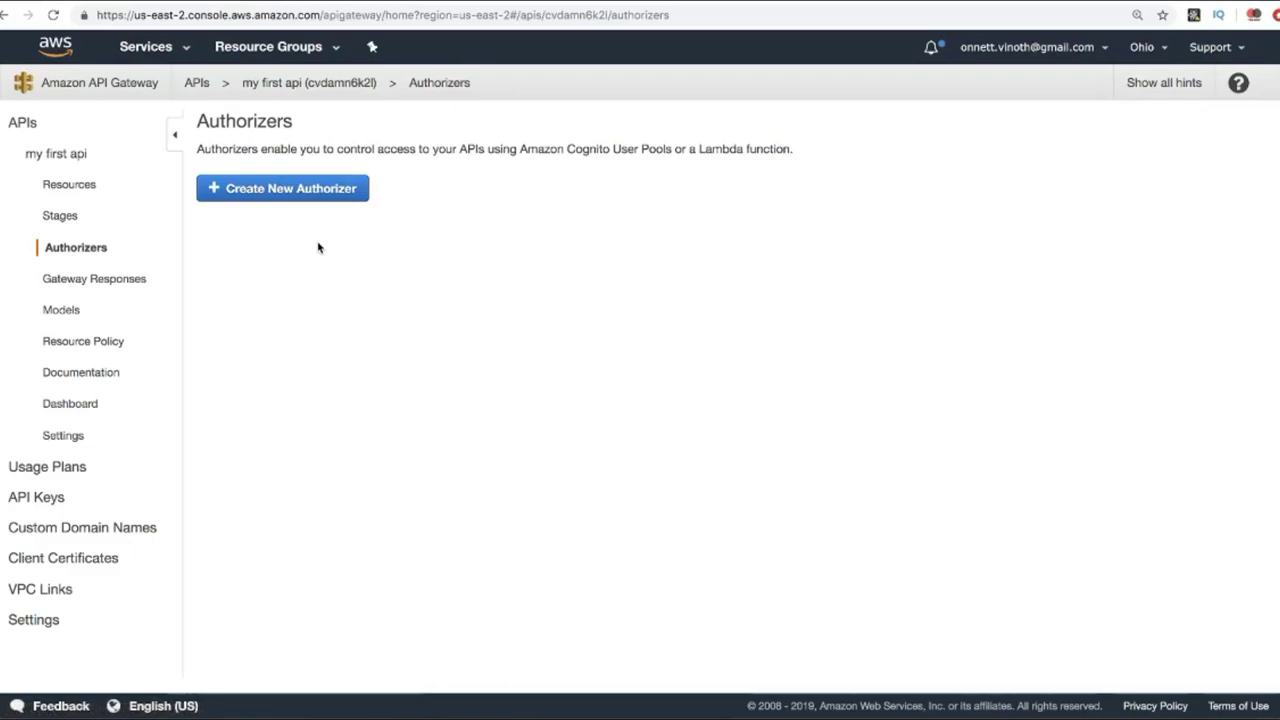
click(311, 189)
scroll(325, 340, down, 1)
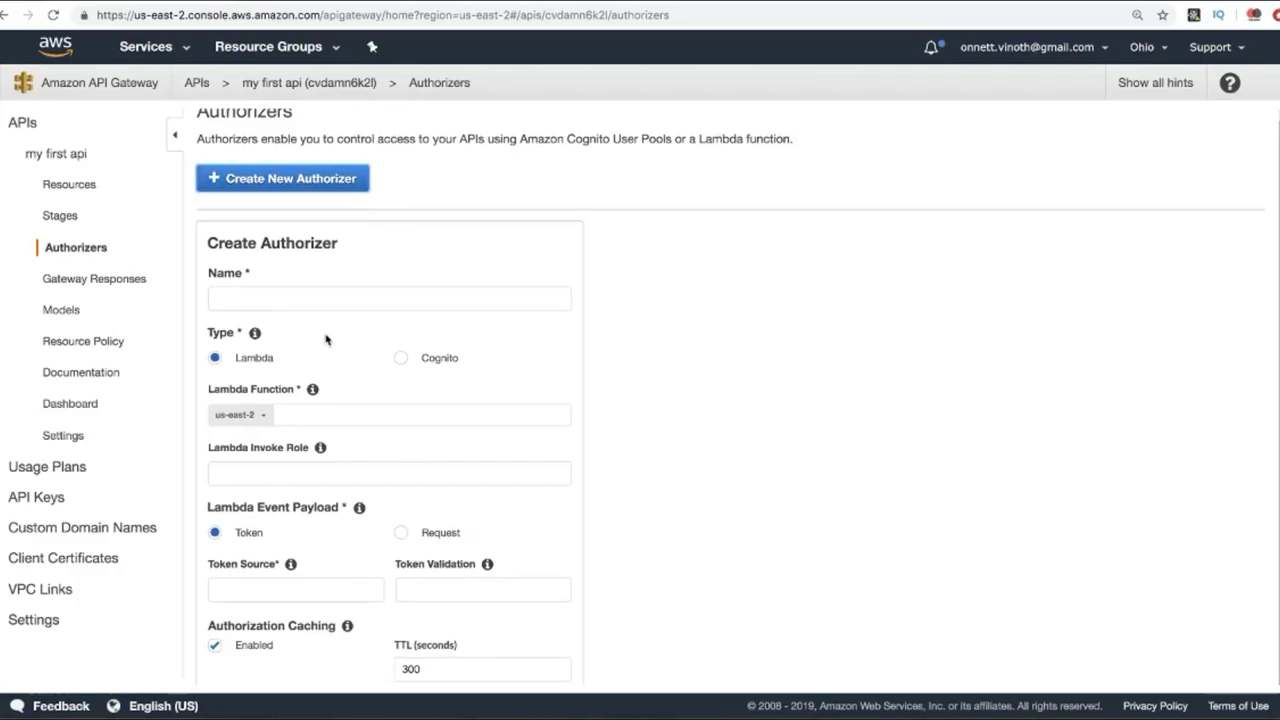
click(400, 360)
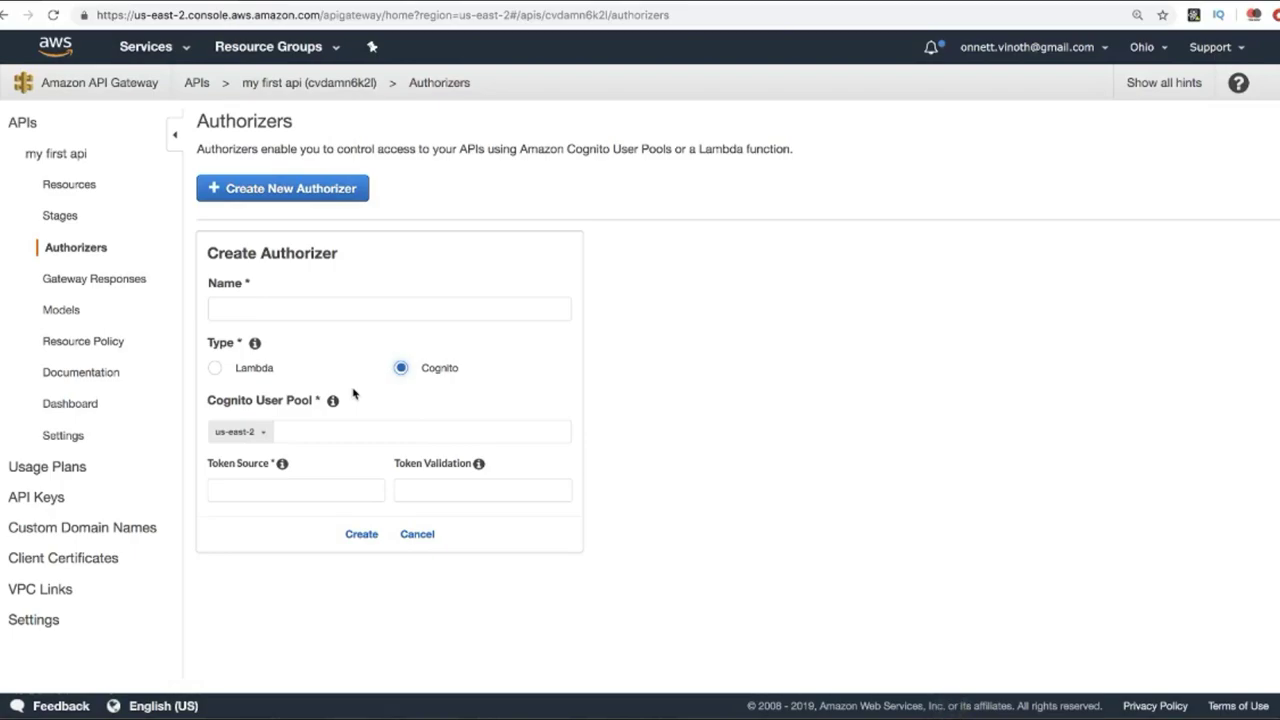
View the API's models and dashboard, choosing May 24, 2019 as the start date of the dashboard charts
click(58, 311)
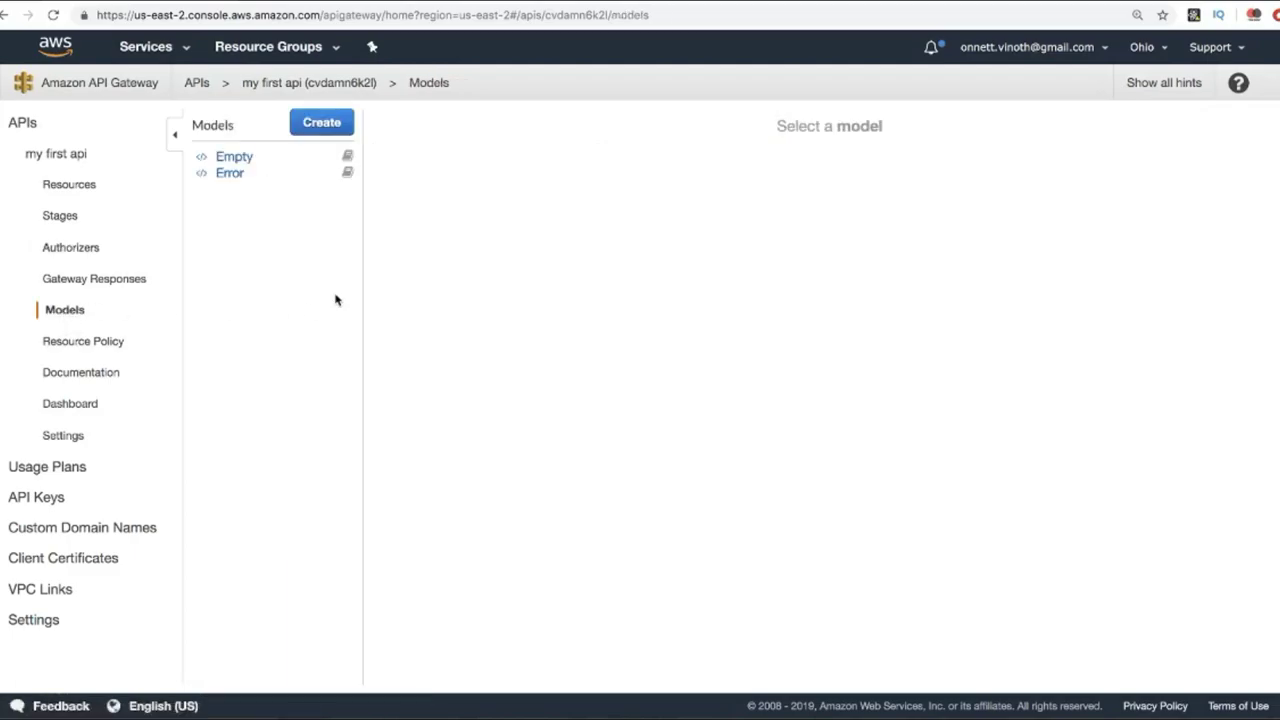
click(88, 404)
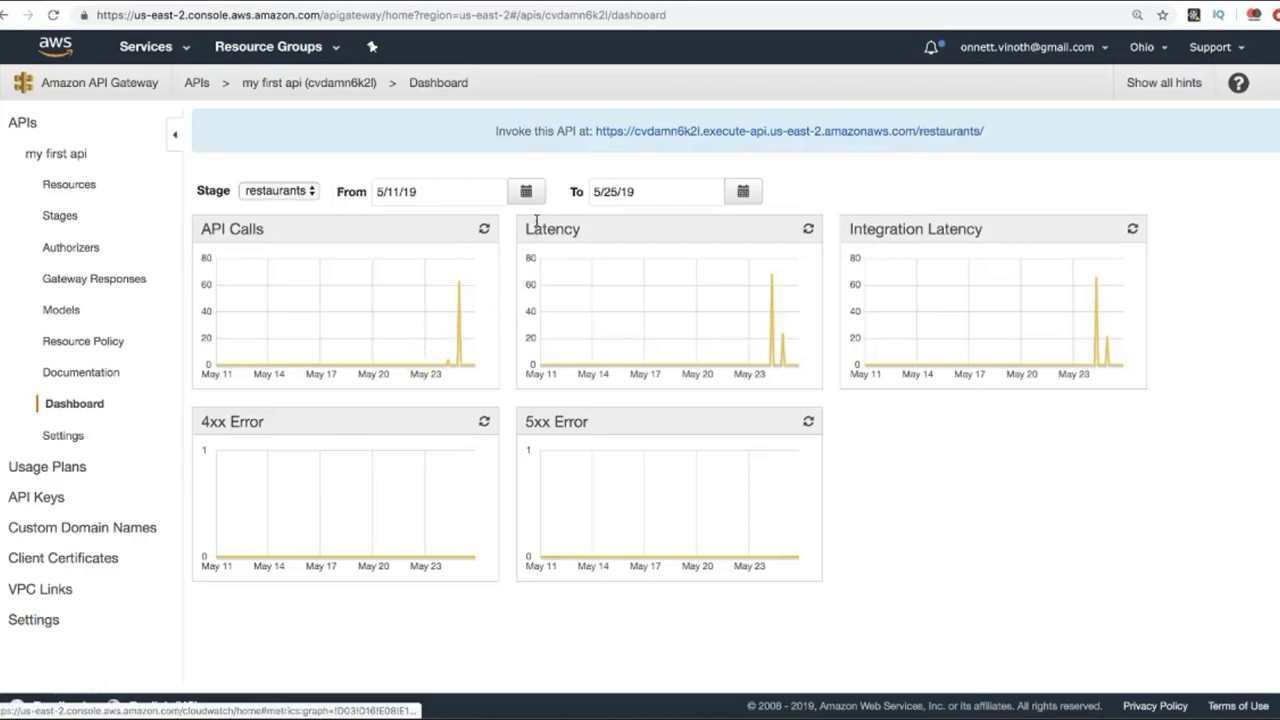
click(526, 191)
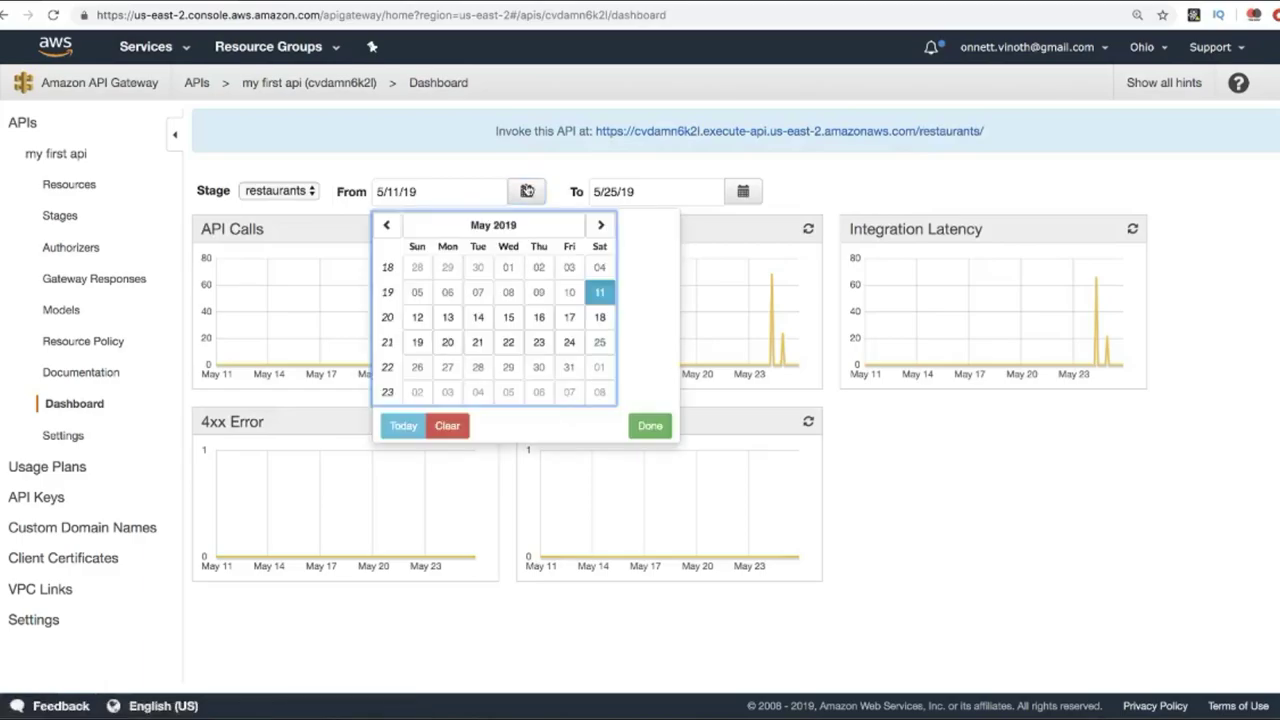
click(569, 342)
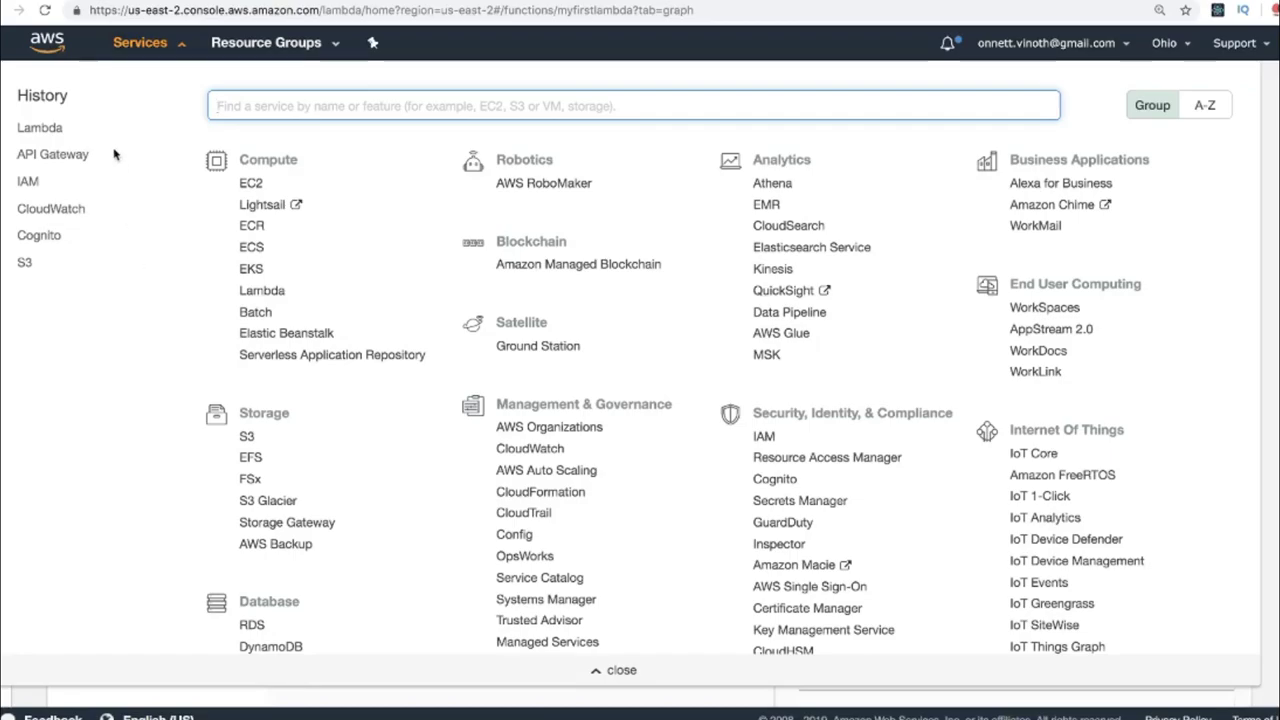
Open the myfirstlambda function in AWS Lambda and examine the hotelNames response in its index.js code
click(46, 129)
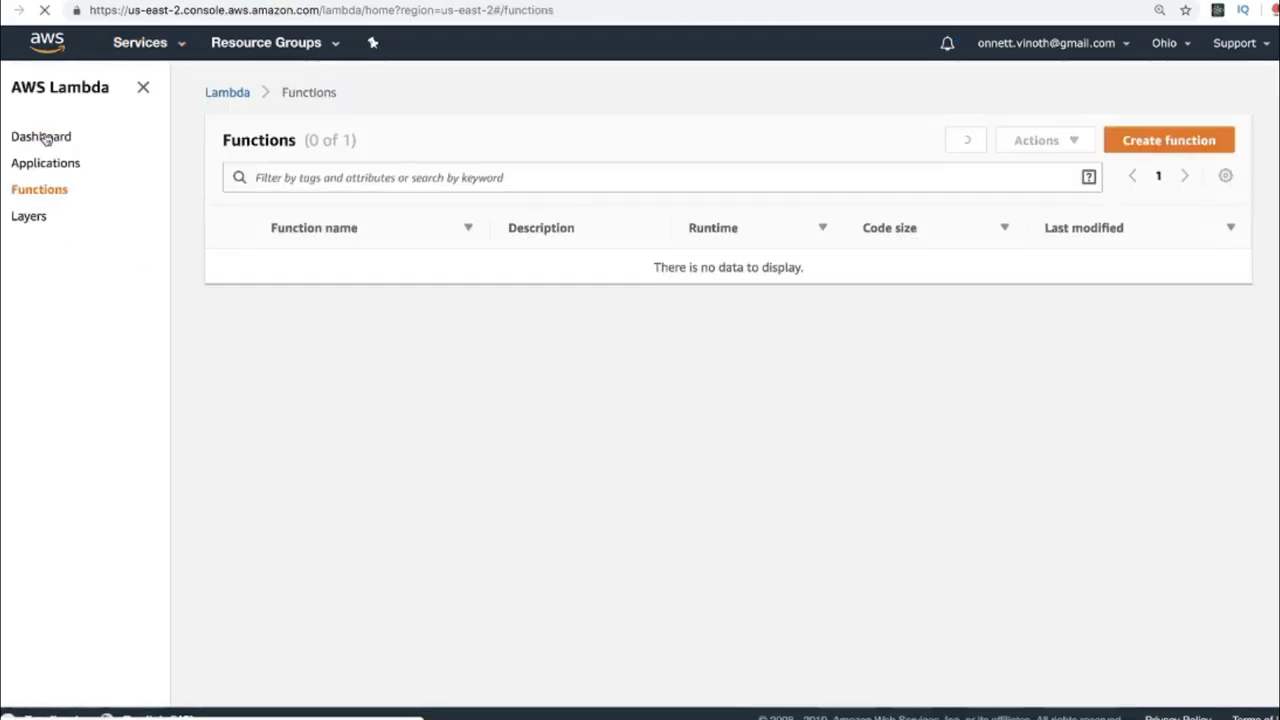
click(325, 279)
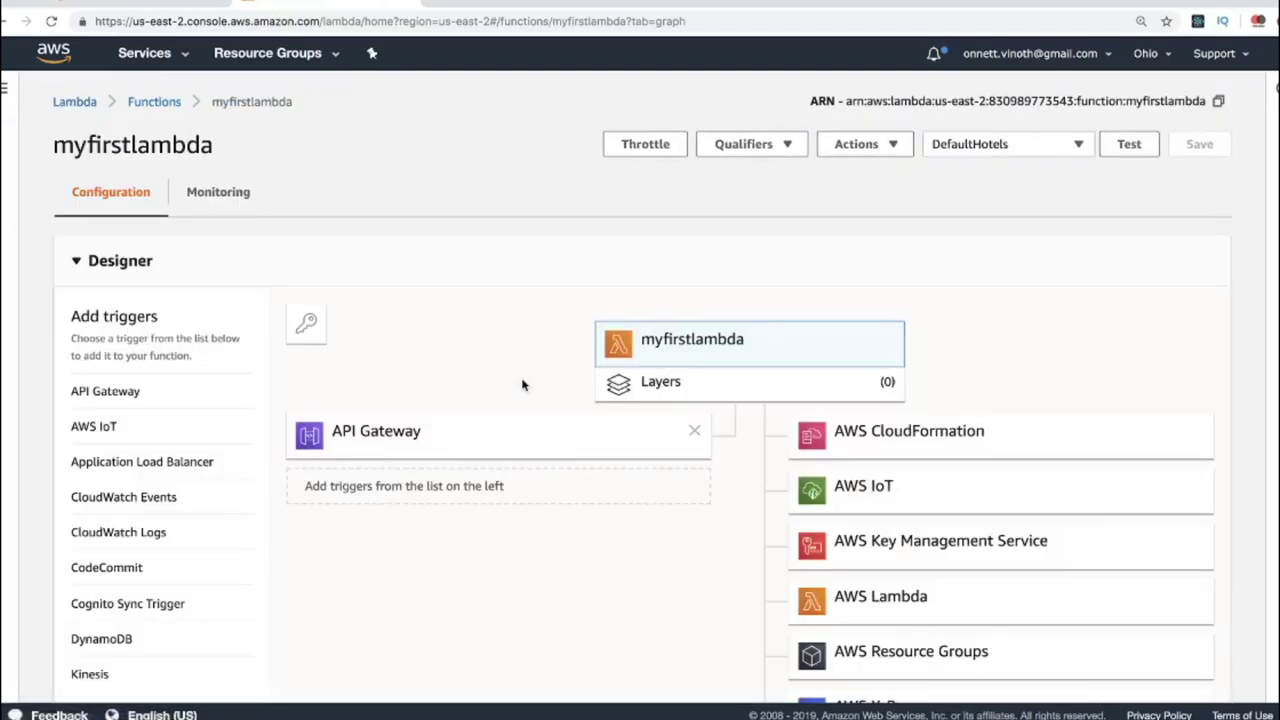
scroll(522, 385, down, 10)
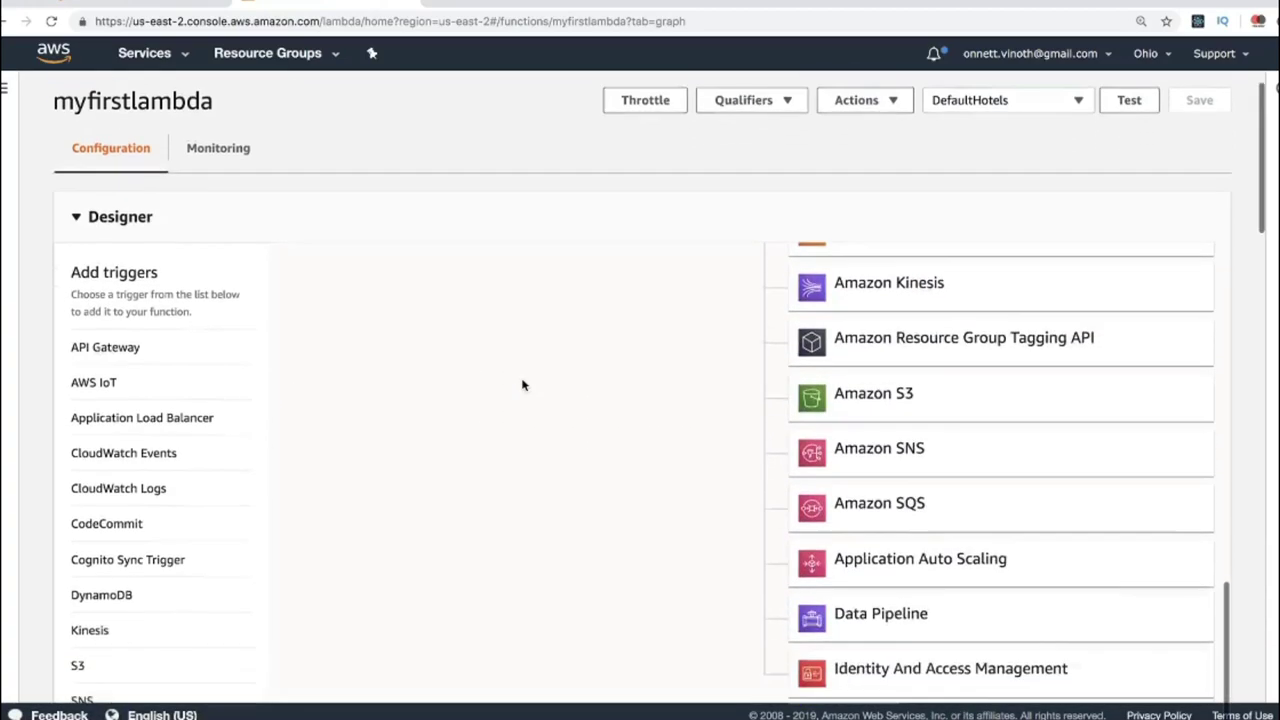
scroll(522, 385, down, 6)
click(578, 449)
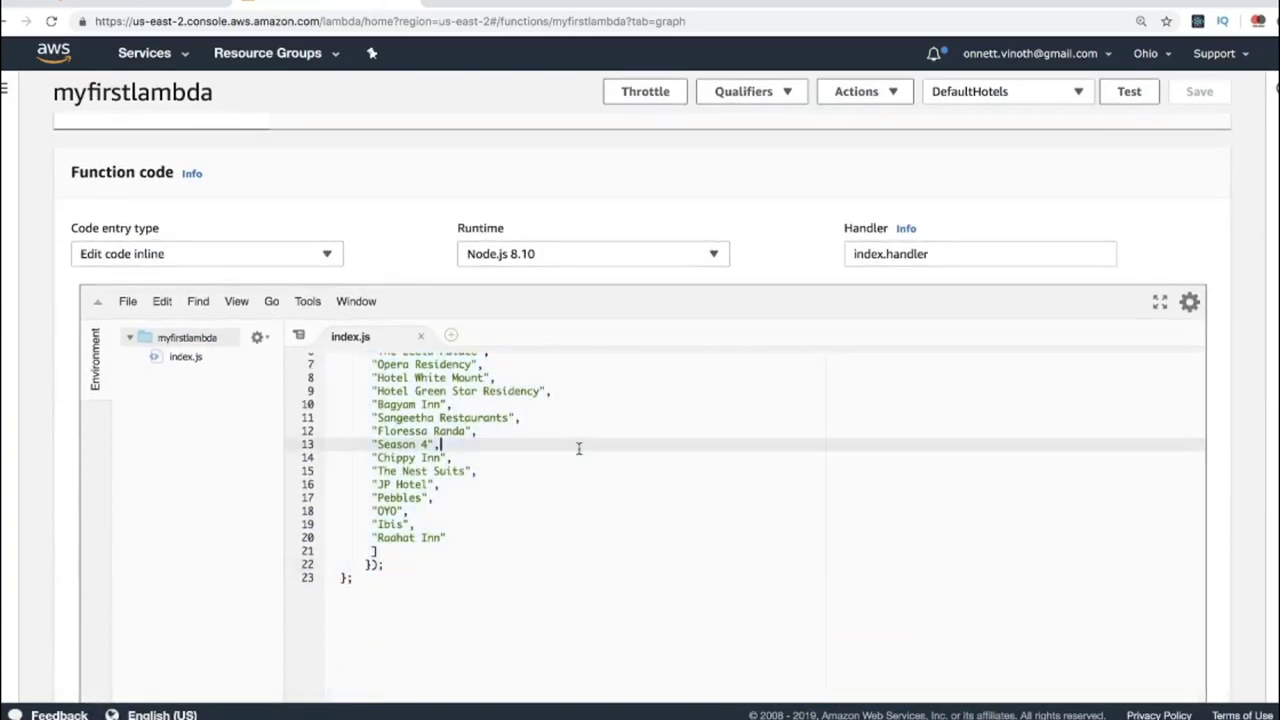
scroll(578, 449, up, 2)
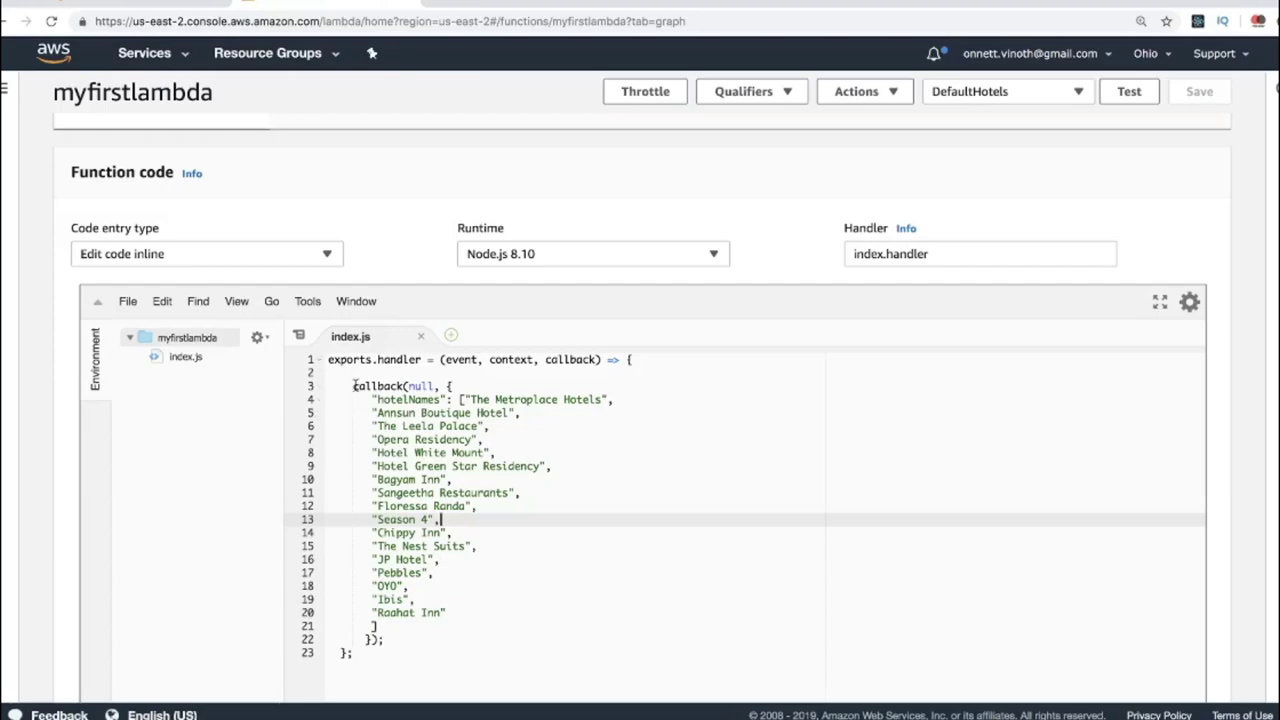
drag(369, 398, 396, 627)
click(545, 555)
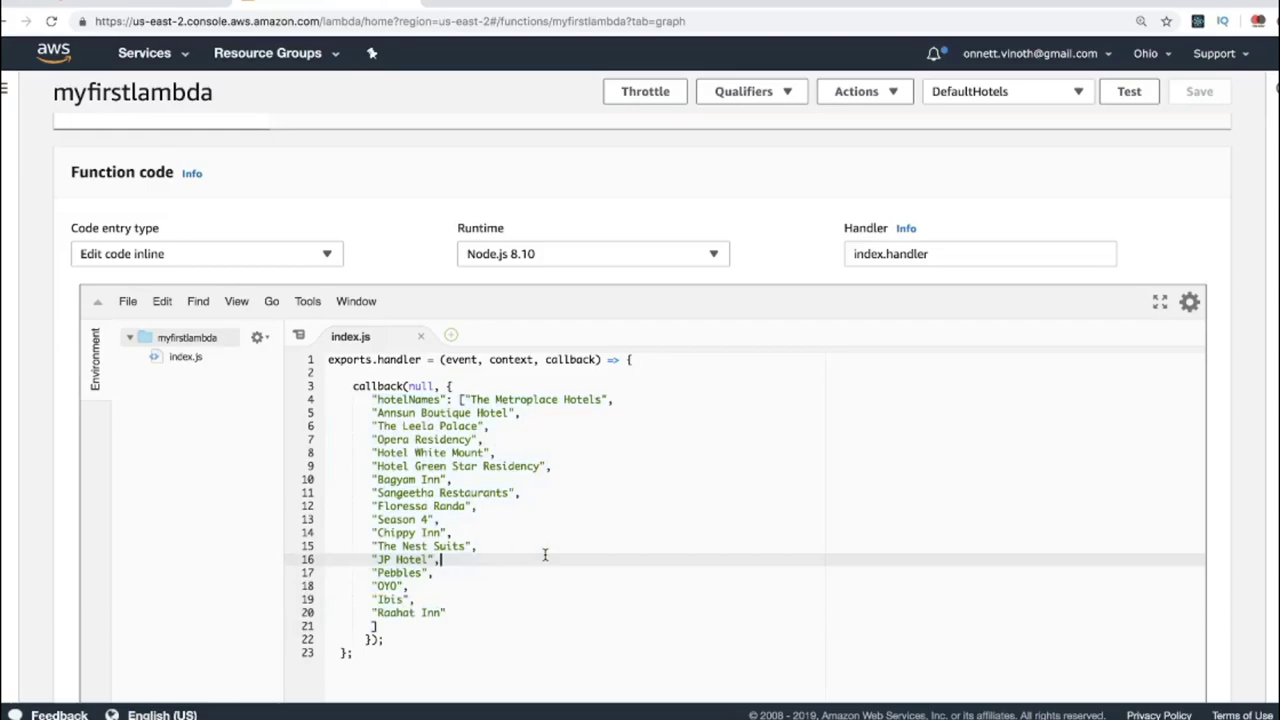
Check the Lambda function linked to the API's GET method, and highlight the hotelNames list in its code
click(200, 8)
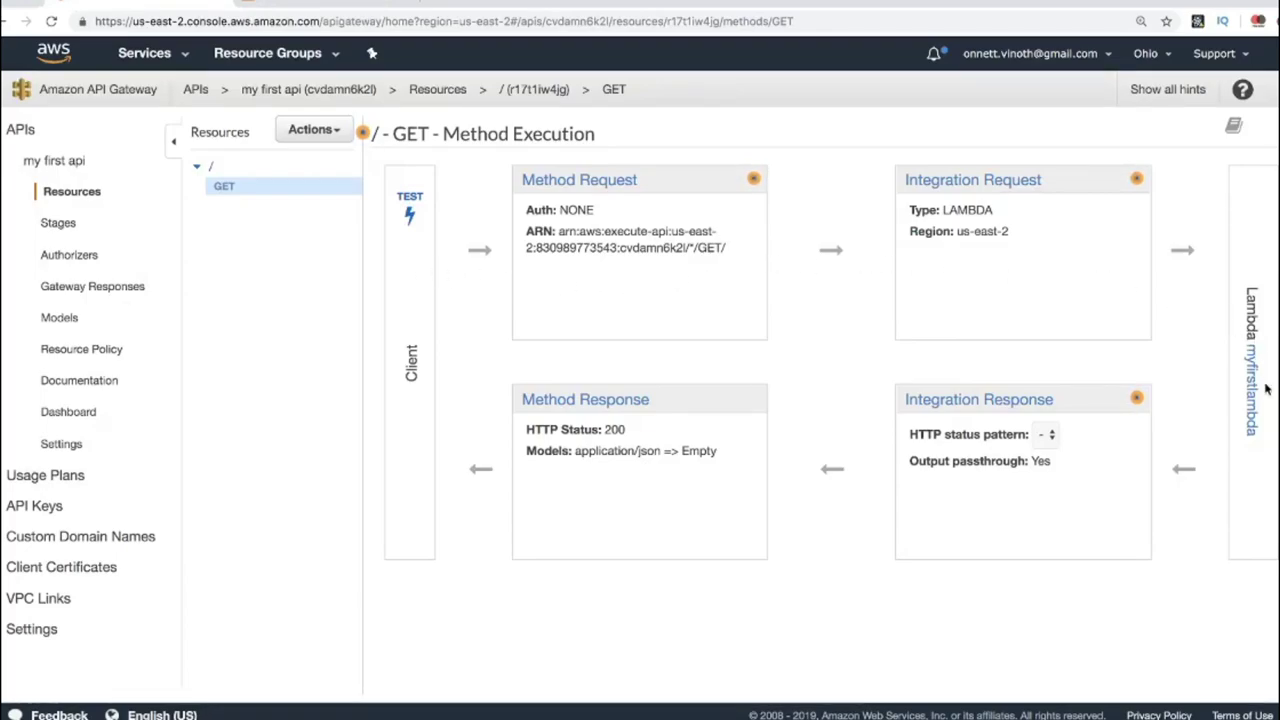
click(1262, 422)
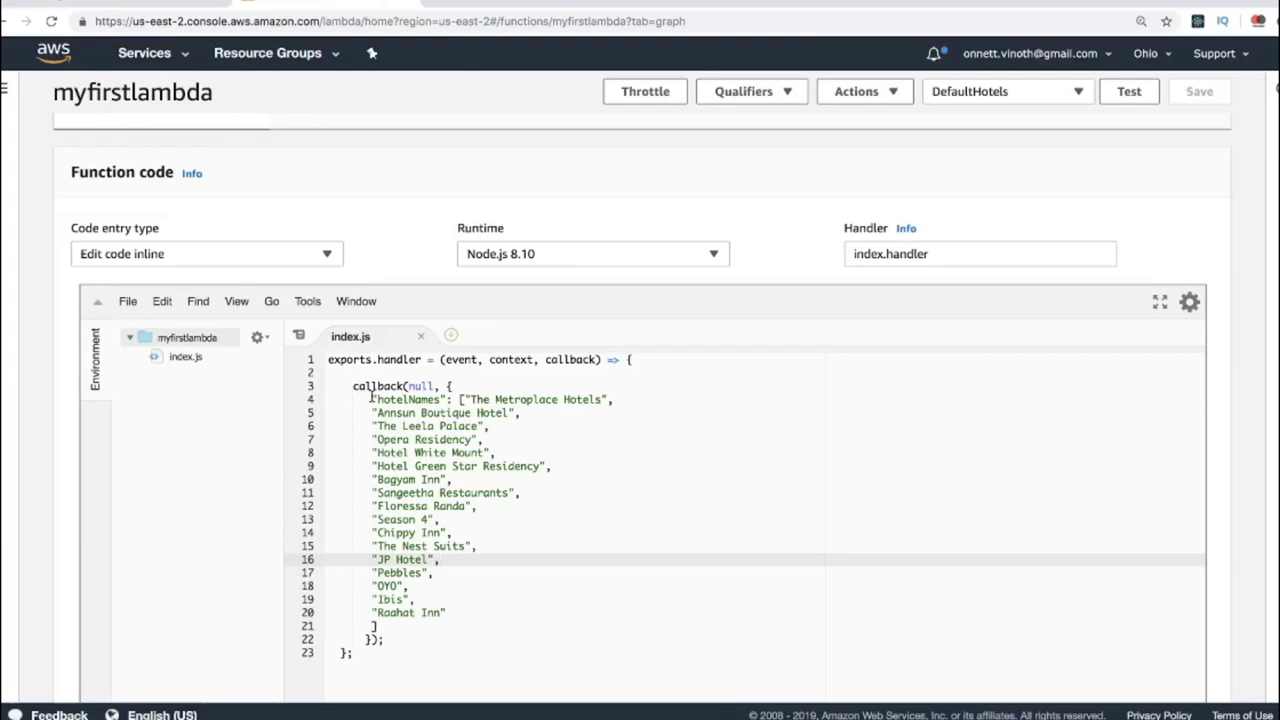
drag(372, 399, 427, 616)
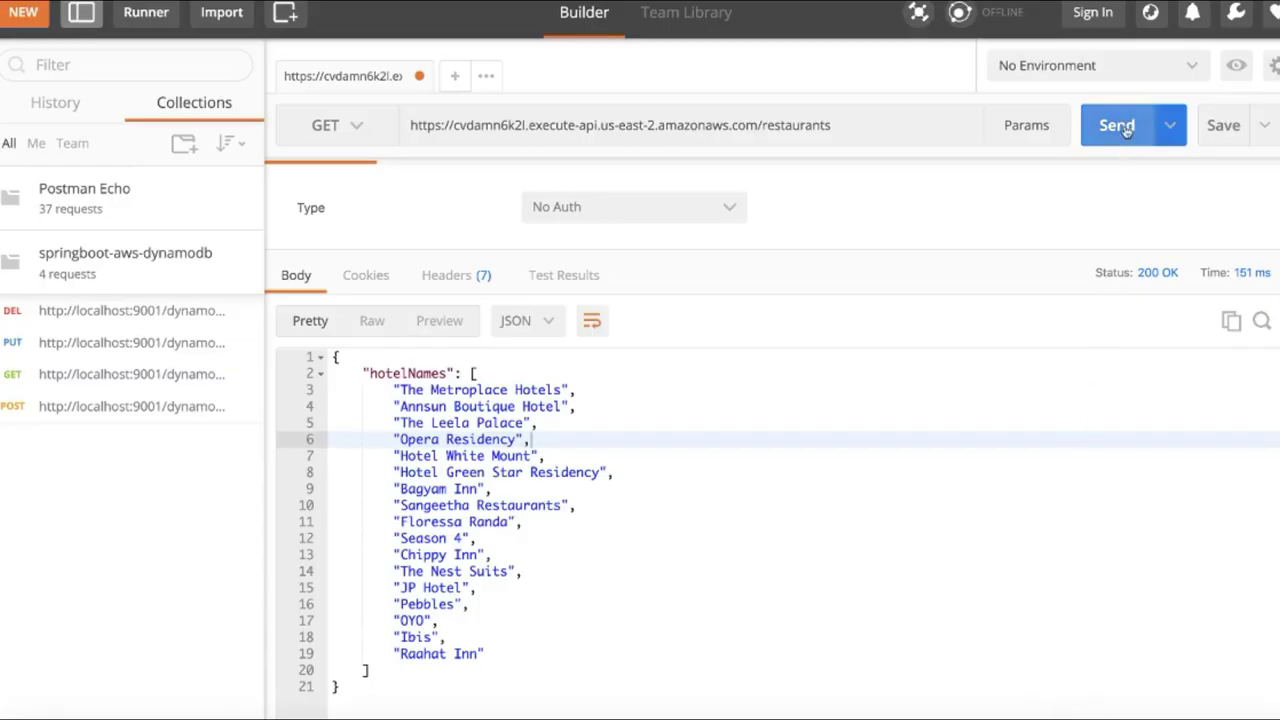
Switch to Postman and send the GET request to the restaurants endpoint repeatedly
click(1117, 125)
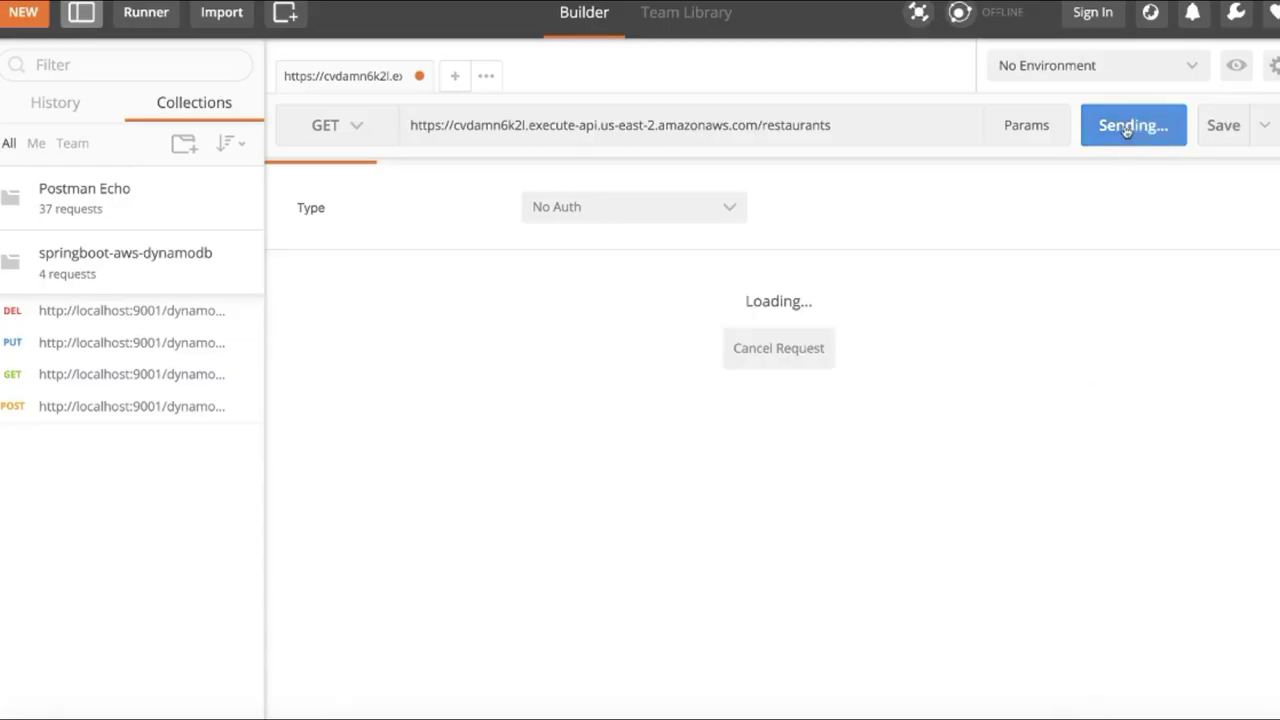
click(1117, 125)
click(1117, 125)
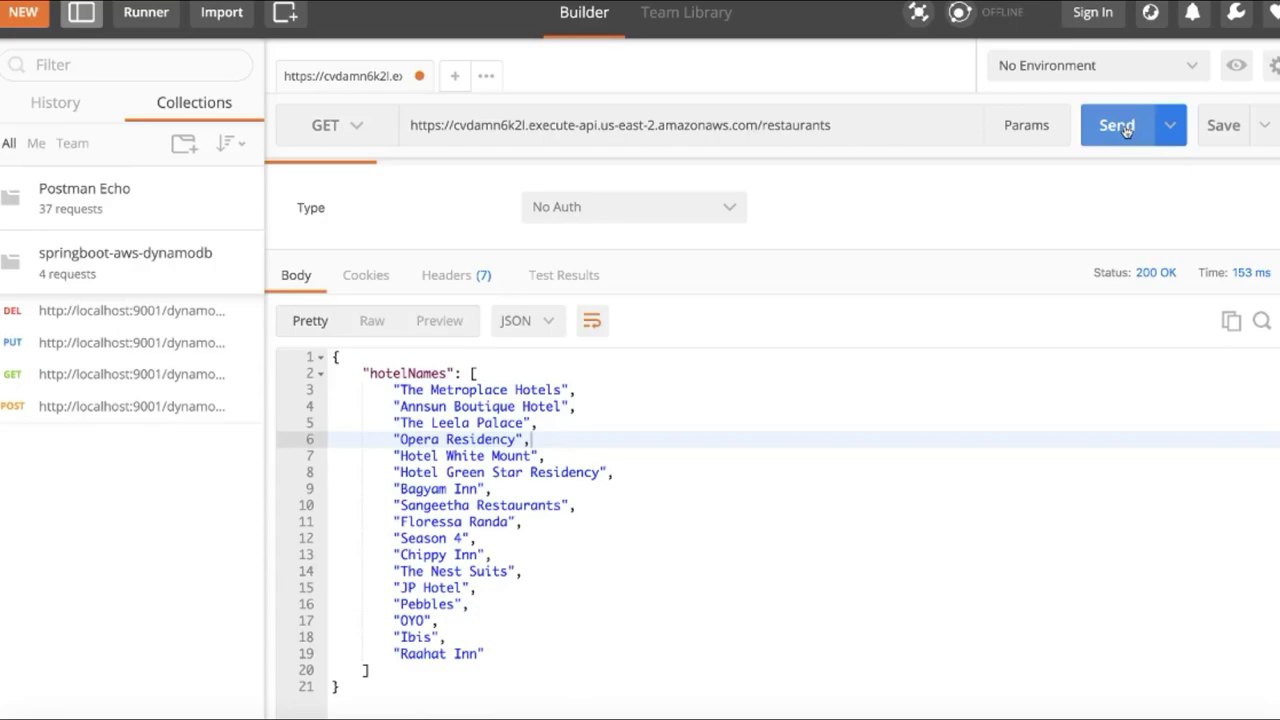
click(1117, 125)
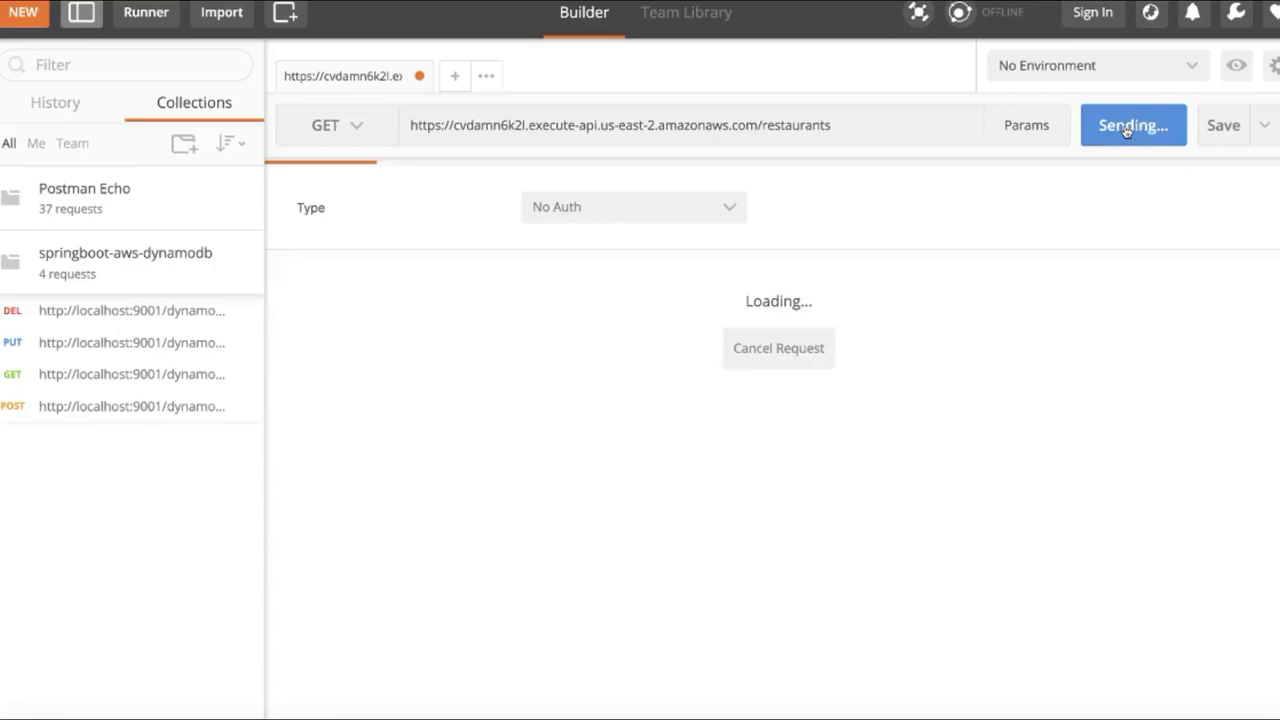
click(1117, 125)
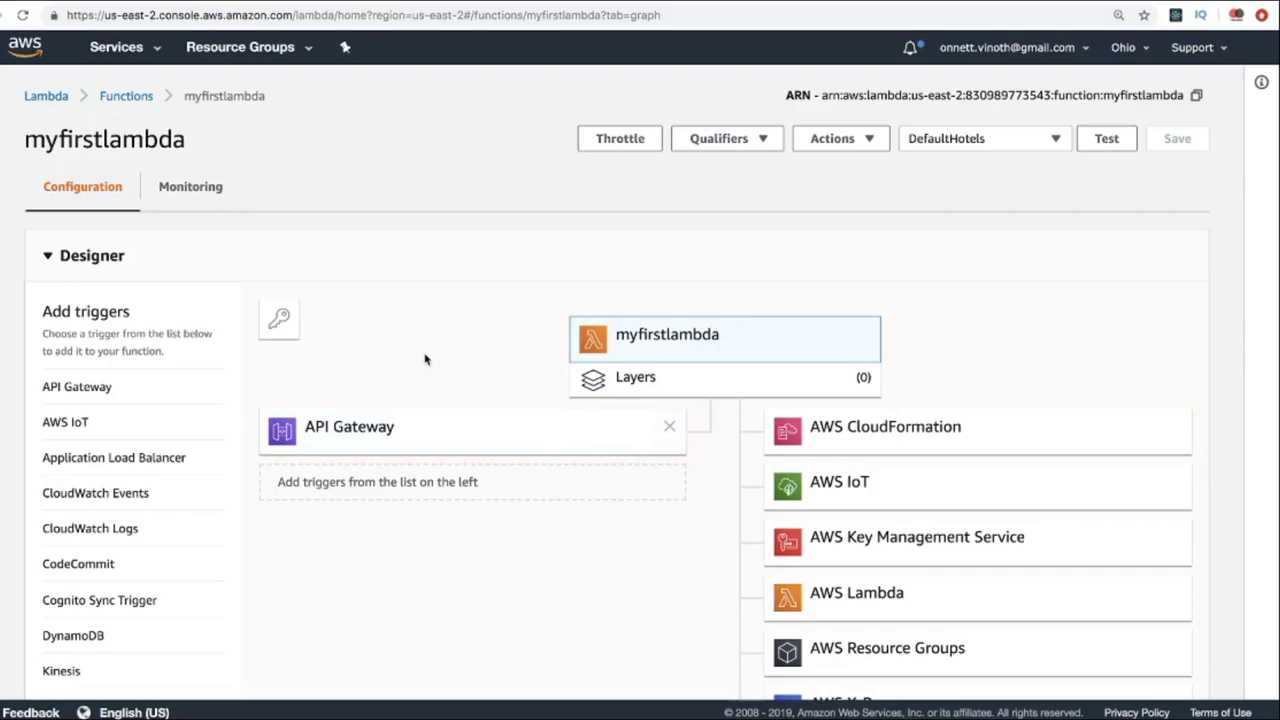
Switch to AWS Lambda and examine the CloudWatch metrics for myfirstlambda, including invocations, duration and errors
click(210, 192)
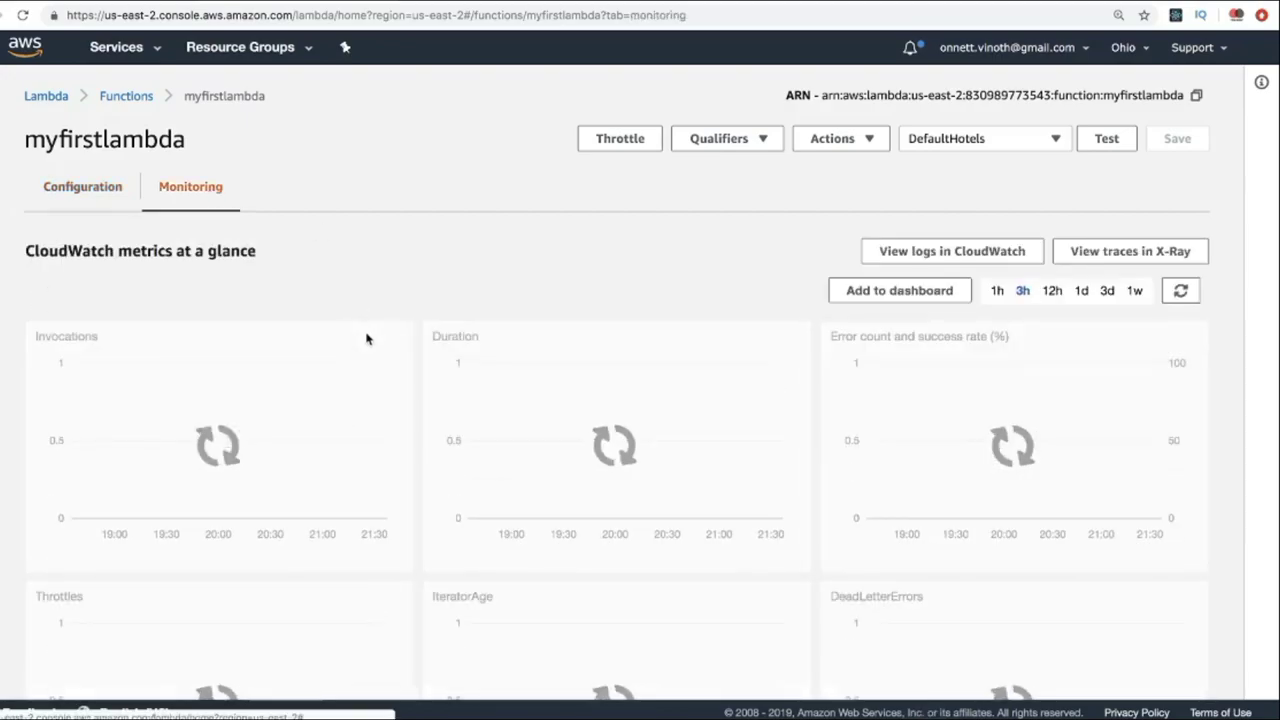
scroll(360, 297, down, 1)
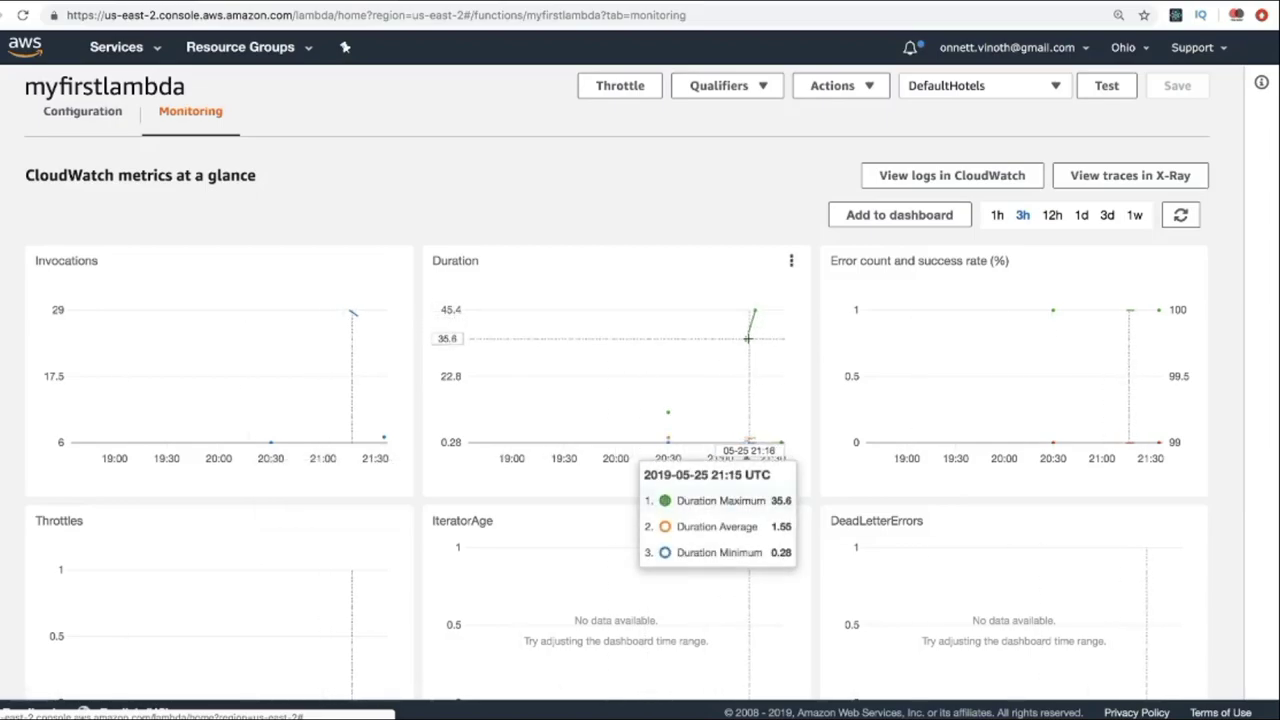
scroll(583, 449, down, 1)
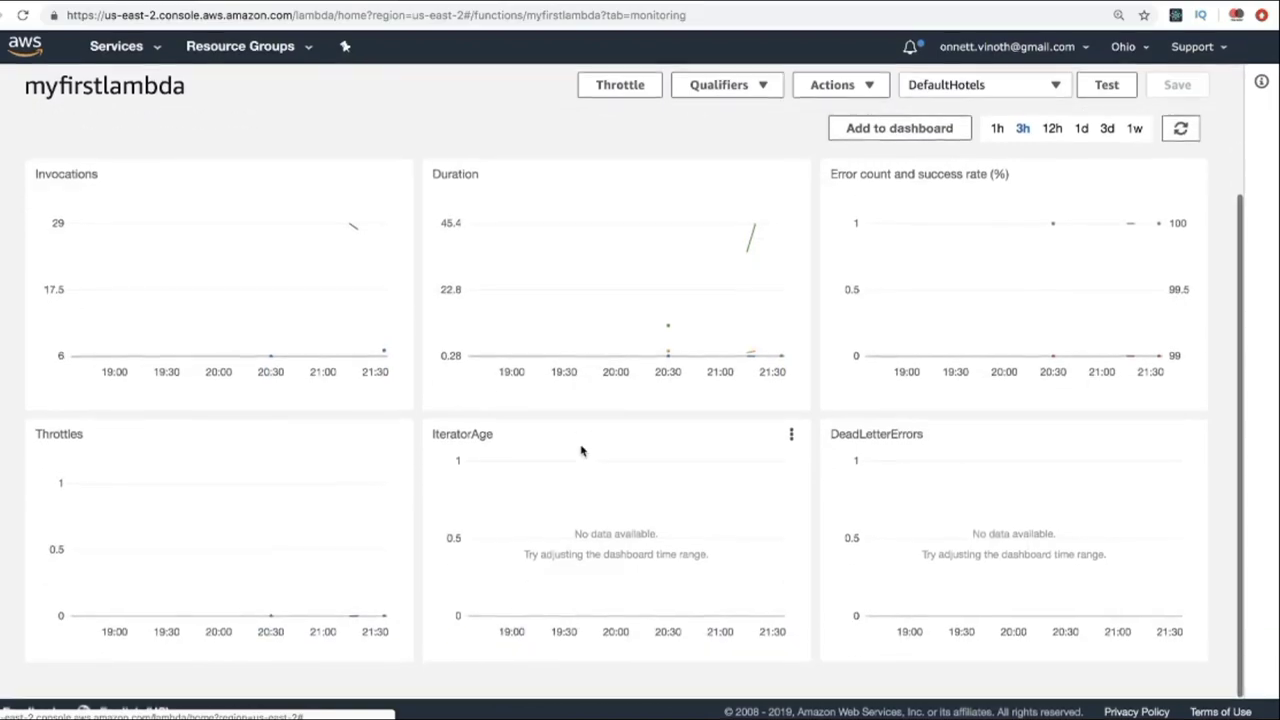
scroll(580, 445, up, 3)
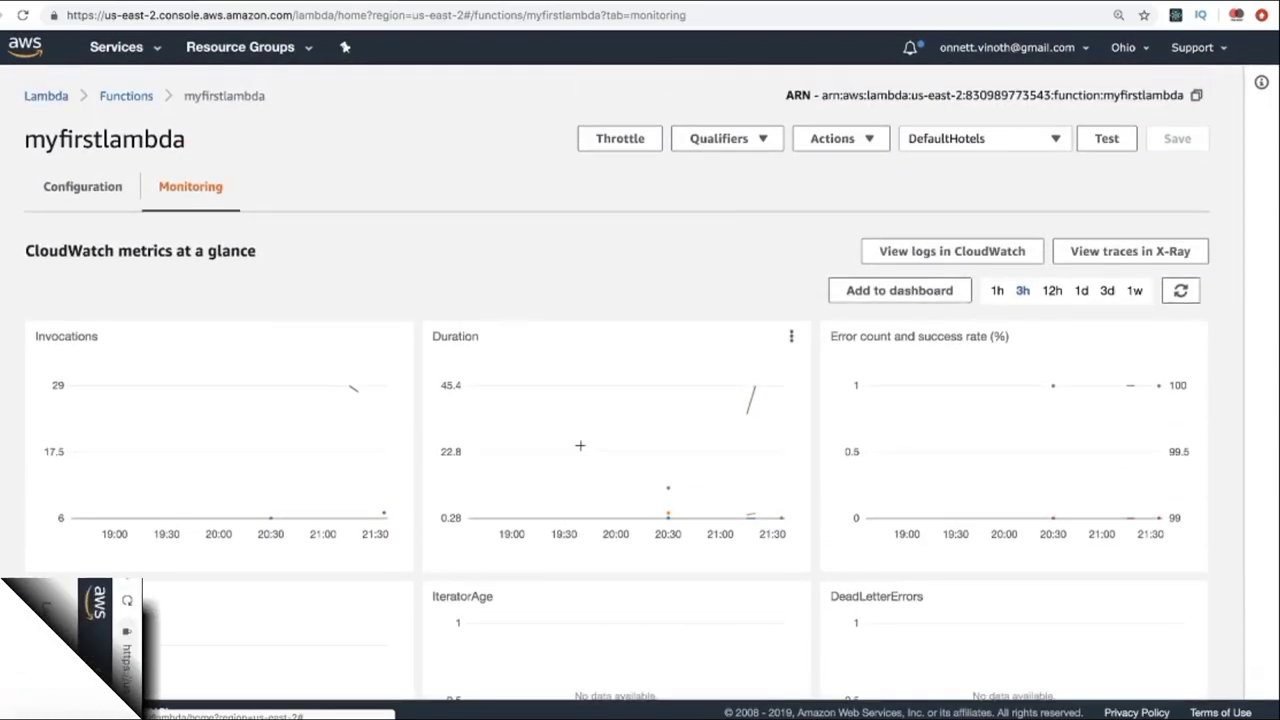